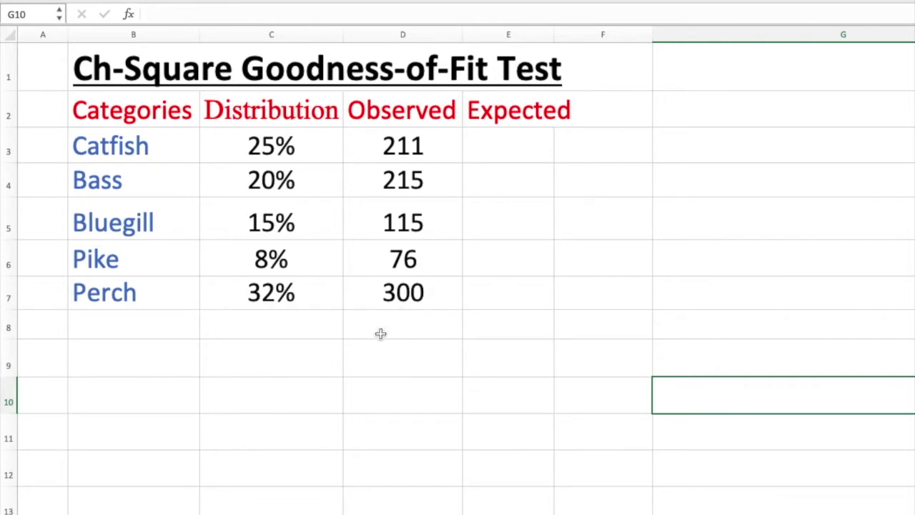
- Label C9 'N=' and put =SUM(D3:D7) in D9, totalling the observed counts to 917
{"action": "left_click", "coordinate": [312, 358]}
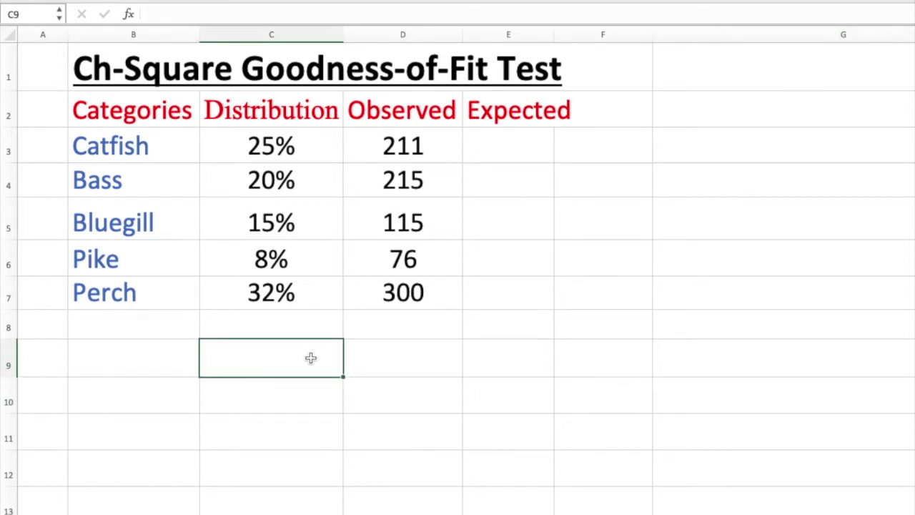
{"action": "type", "text": "N="}
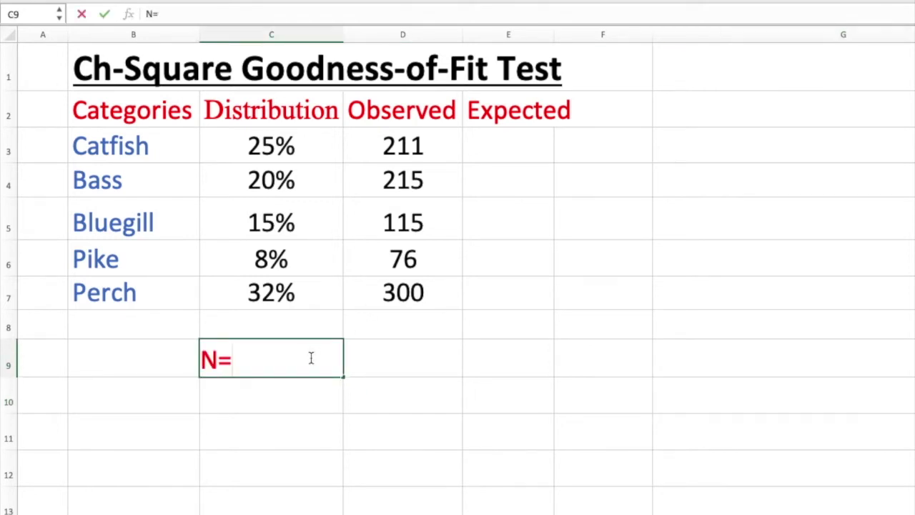
{"action": "key", "text": "Return"}
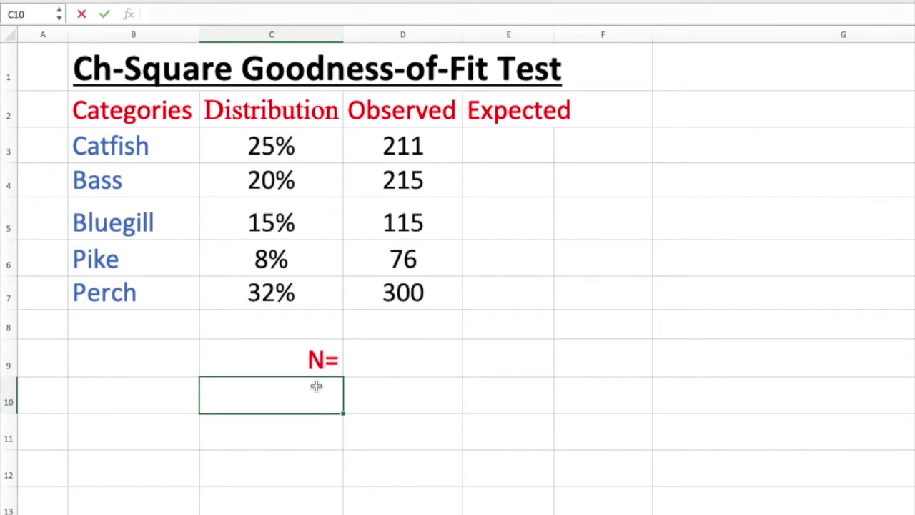
{"action": "left_click", "coordinate": [371, 357]}
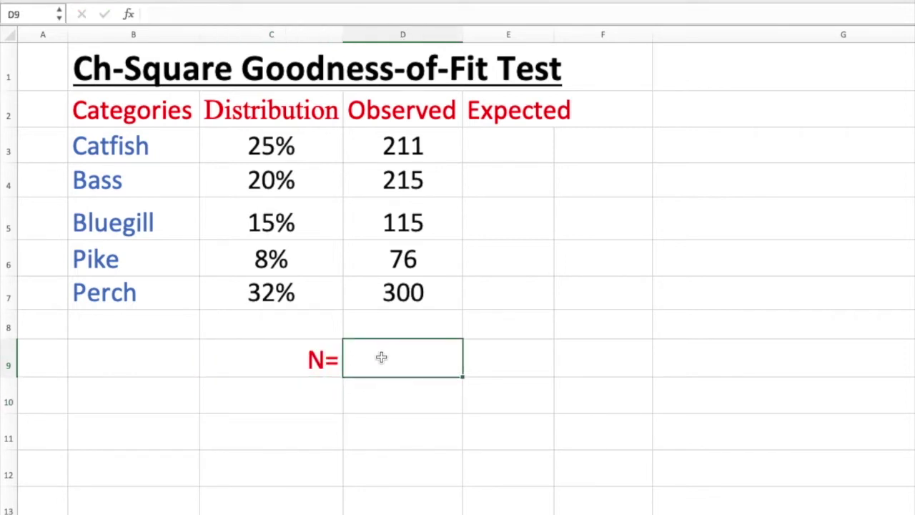
{"action": "type", "text": "="}
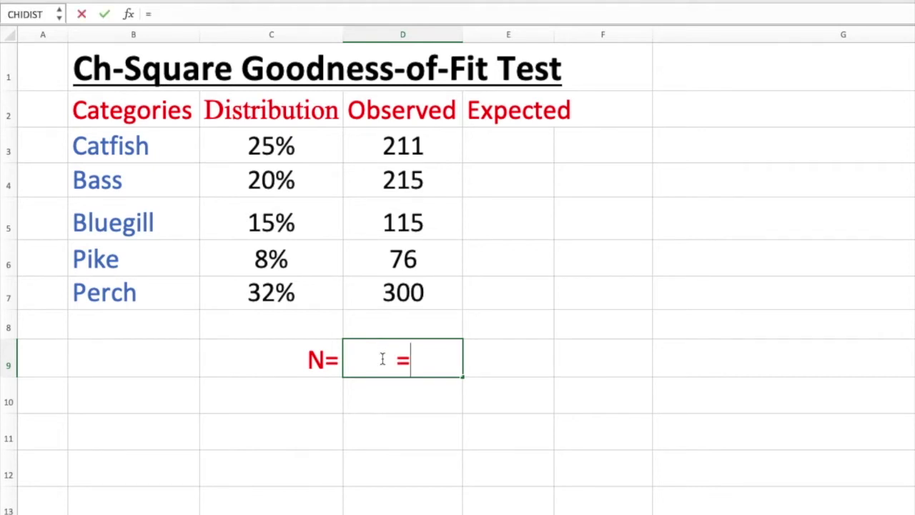
{"action": "type", "text": "s"}
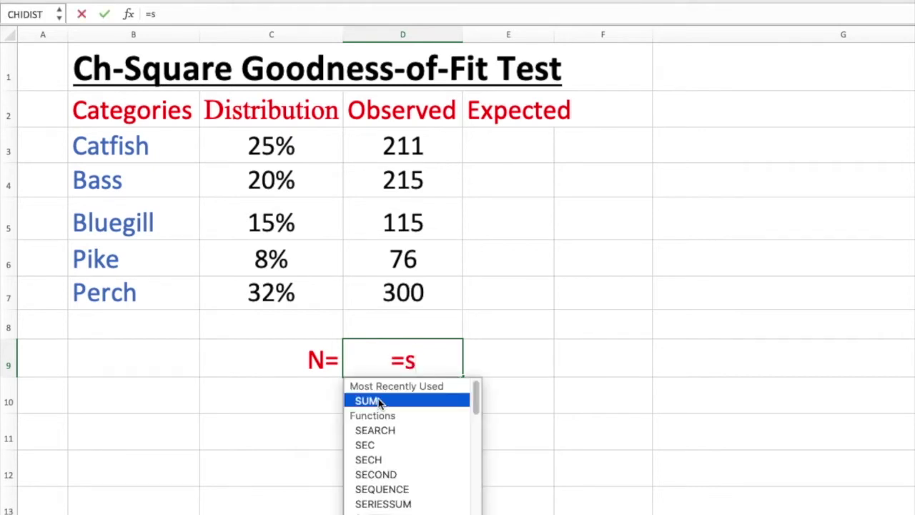
{"action": "double_click", "coordinate": [367, 401]}
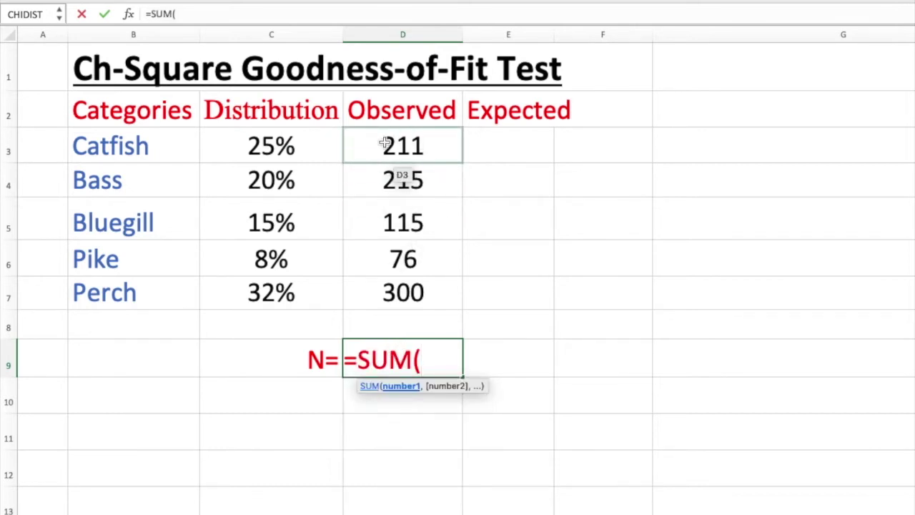
{"action": "left_click_drag", "start_coordinate": [418, 135], "coordinate": [436, 287]}
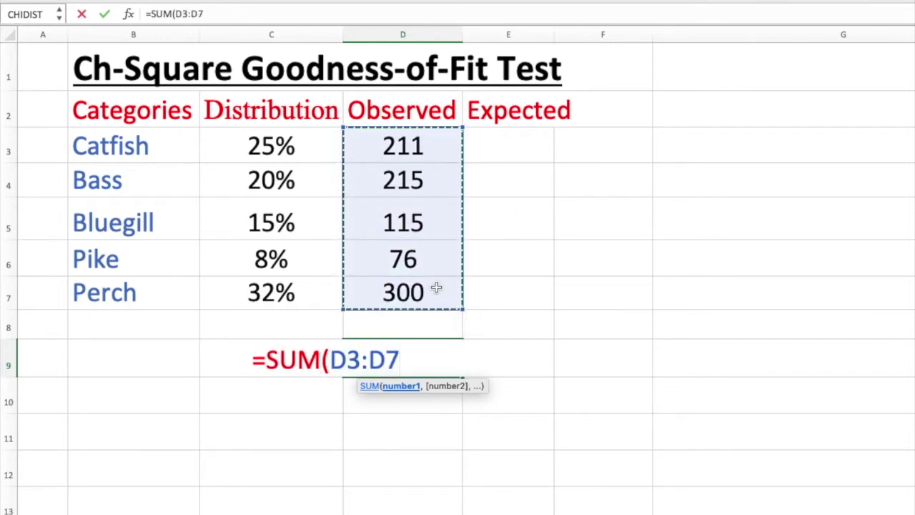
{"action": "key", "text": "Return"}
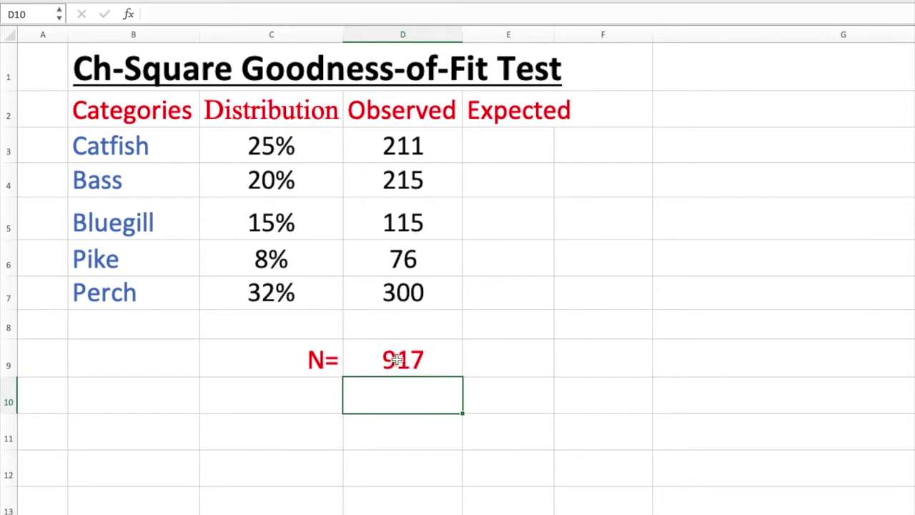
- Enter Catfish's expected count in E3 as =D9*C3 and widen column E to show decimals
{"action": "left_click", "coordinate": [500, 147]}
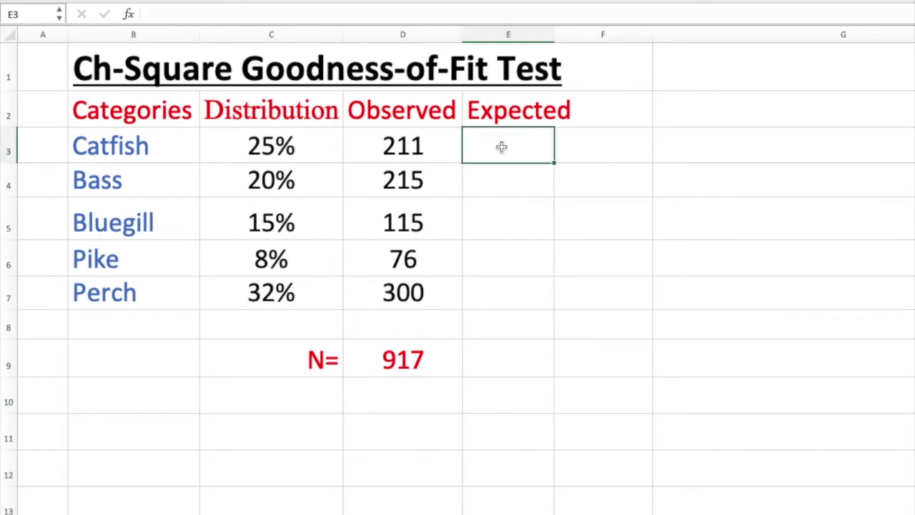
{"action": "type", "text": "="}
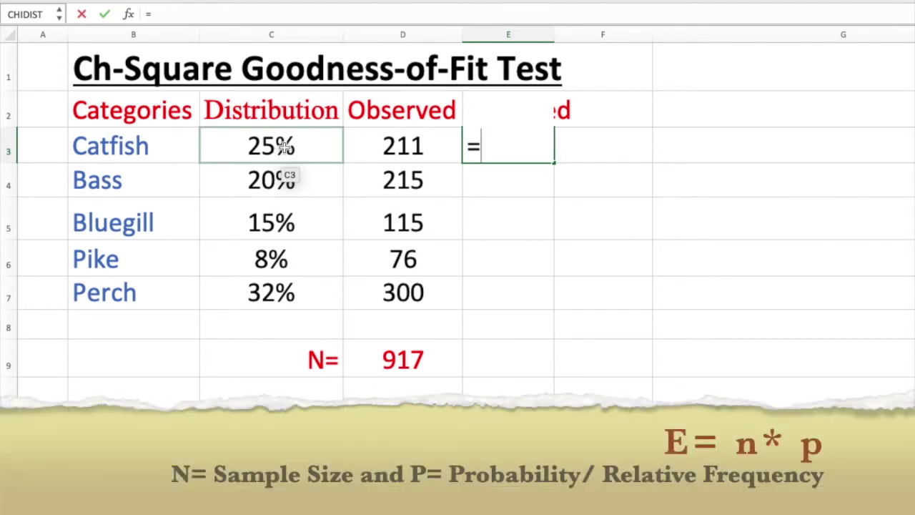
{"action": "left_click", "coordinate": [417, 359]}
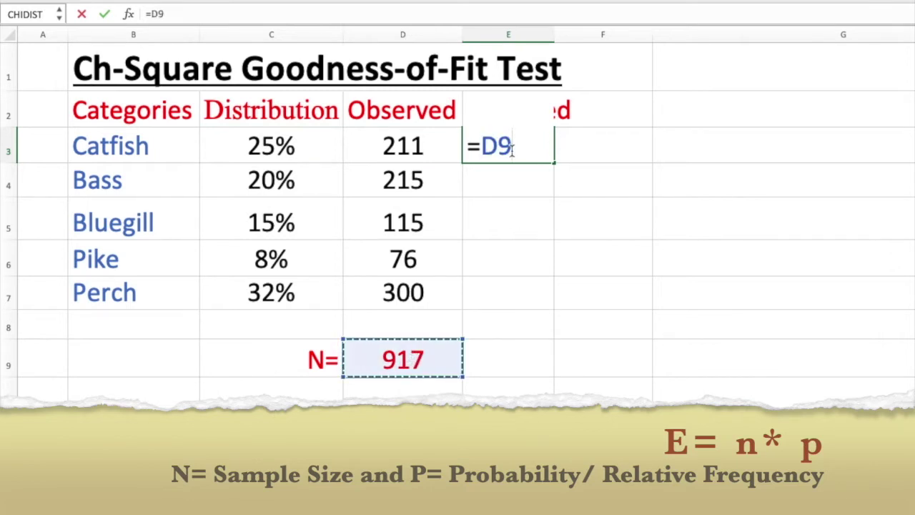
{"action": "type", "text": "*"}
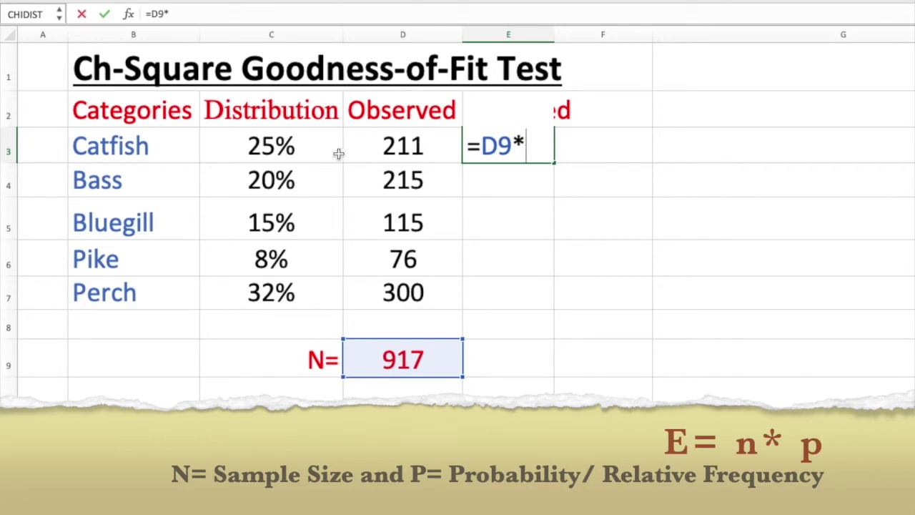
{"action": "left_click", "coordinate": [286, 146]}
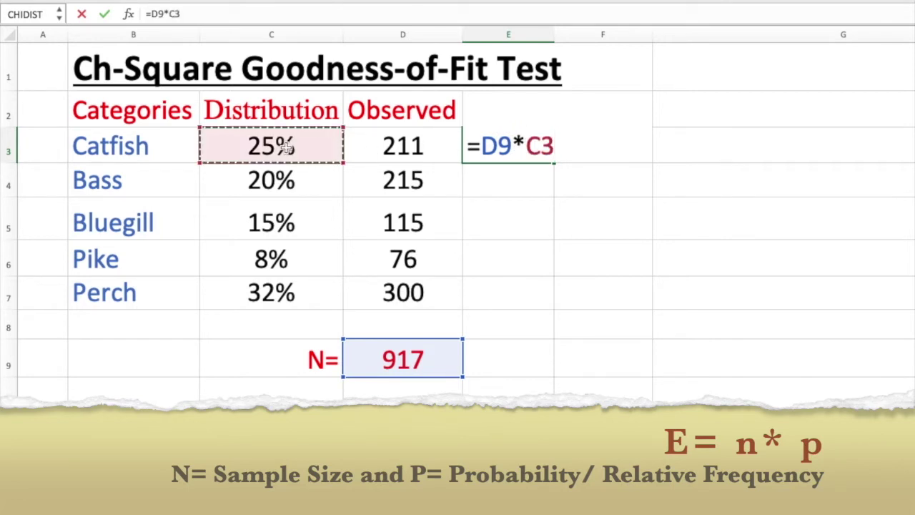
{"action": "key", "text": "Return"}
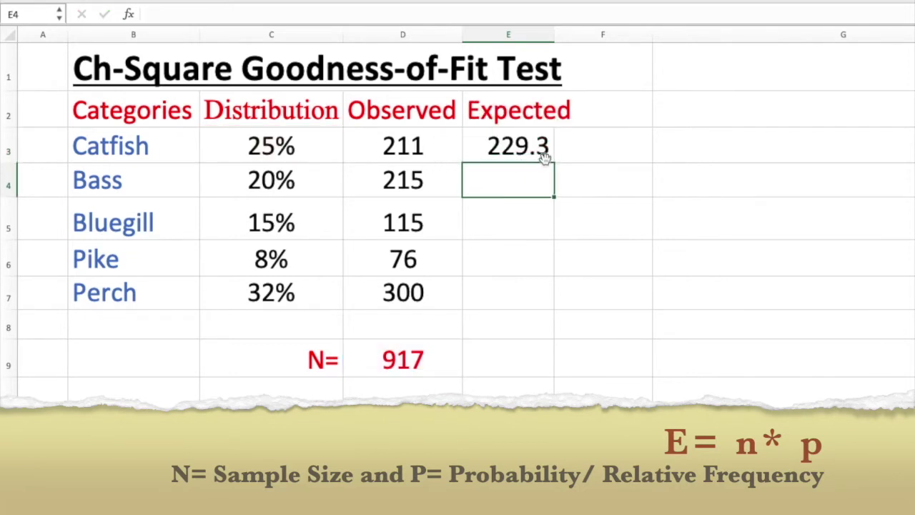
{"action": "left_click_drag", "start_coordinate": [554, 32], "coordinate": [574, 32]}
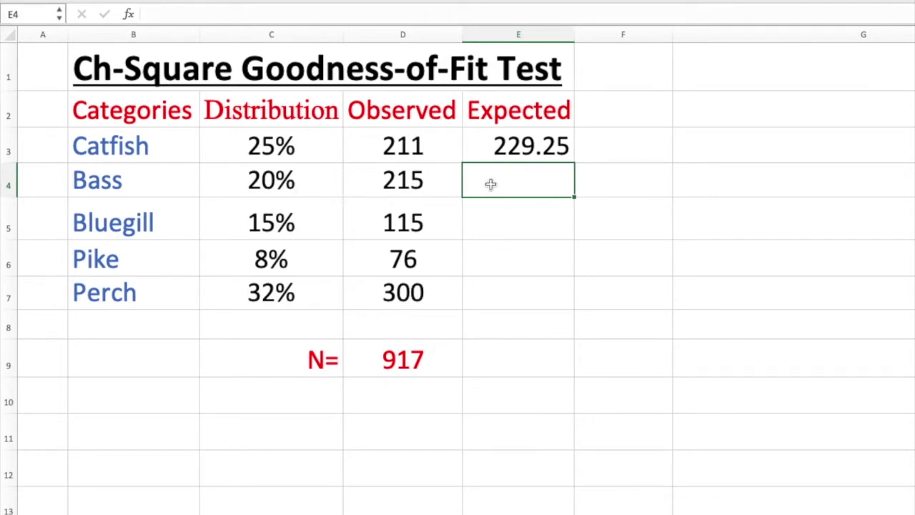
- Enter Bass and Bluegill expected counts as =C4*D9 and =C5*D9, giving Bluegill 137.55
{"action": "type", "text": "="}
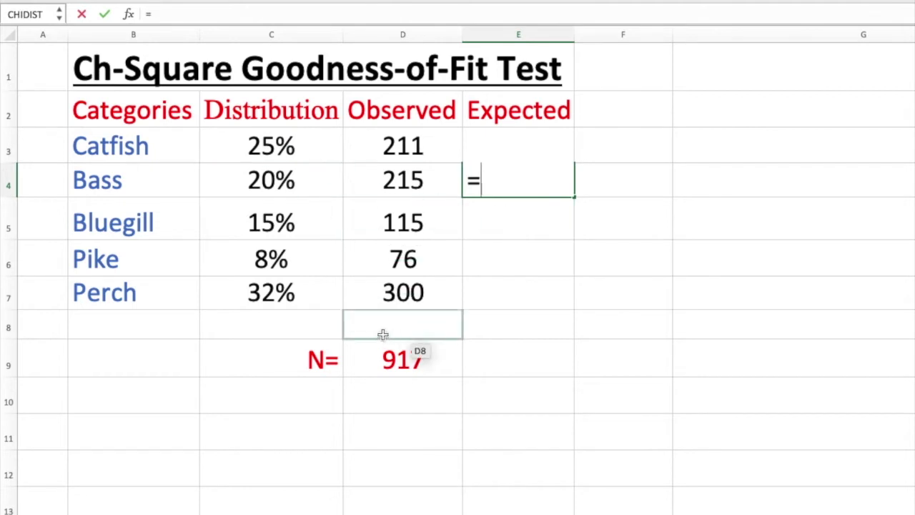
{"action": "left_click", "coordinate": [293, 180]}
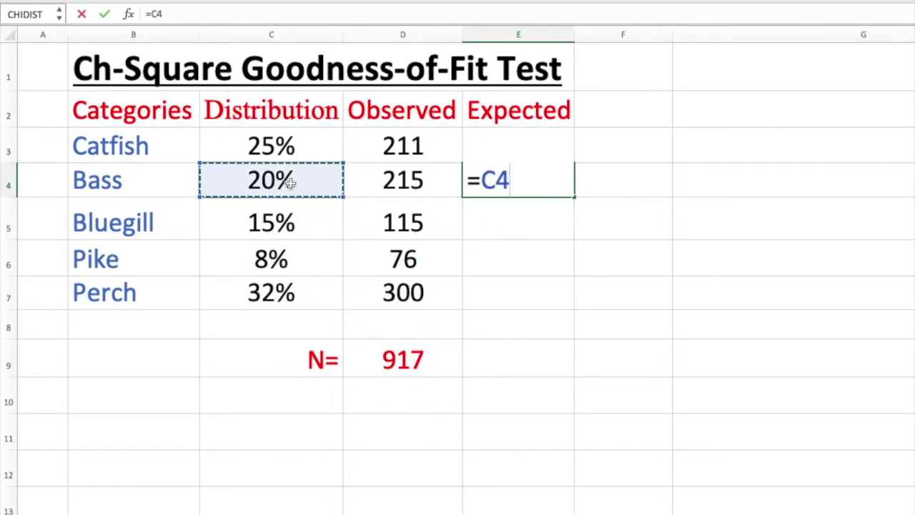
{"action": "type", "text": "*"}
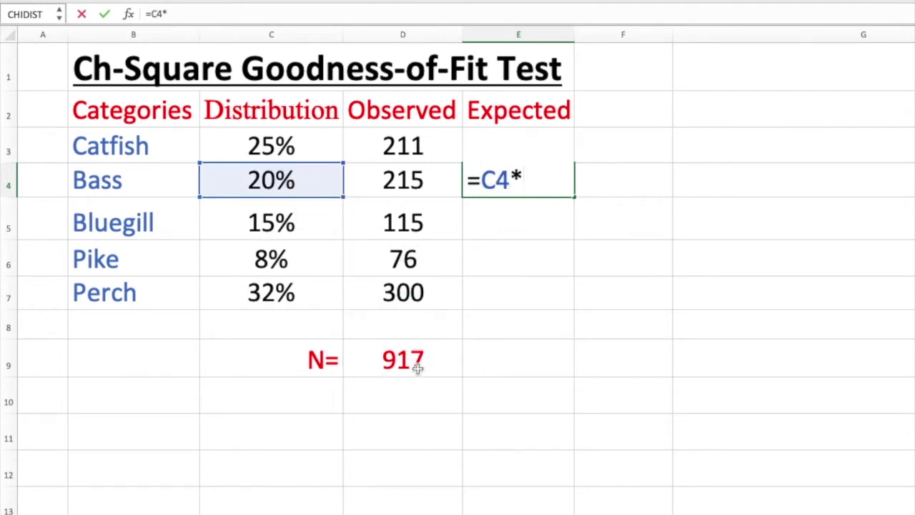
{"action": "left_click", "coordinate": [416, 362]}
{"action": "key", "text": "Return"}
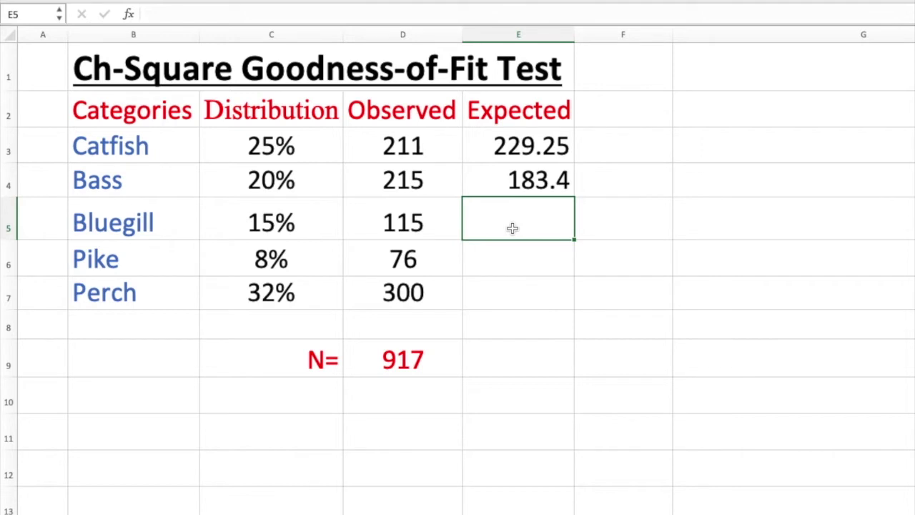
{"action": "type", "text": "="}
{"action": "left_click", "coordinate": [301, 226]}
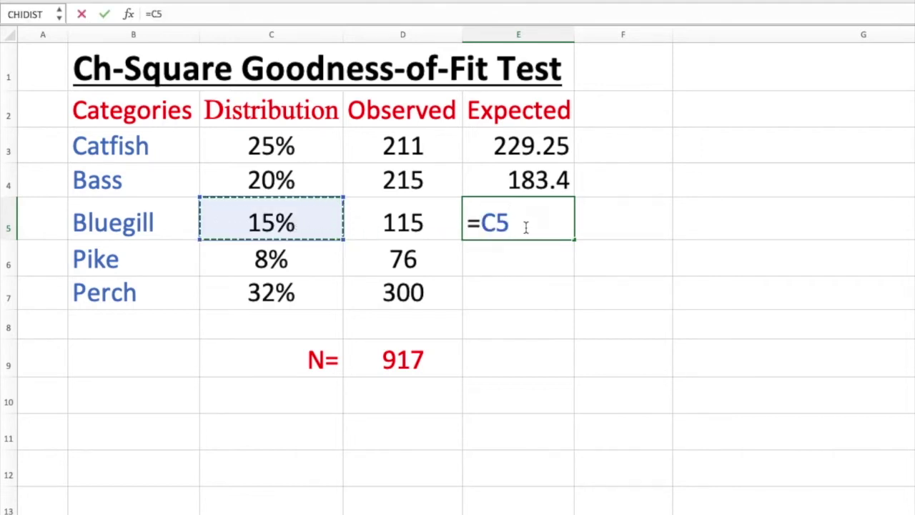
{"action": "type", "text": "*"}
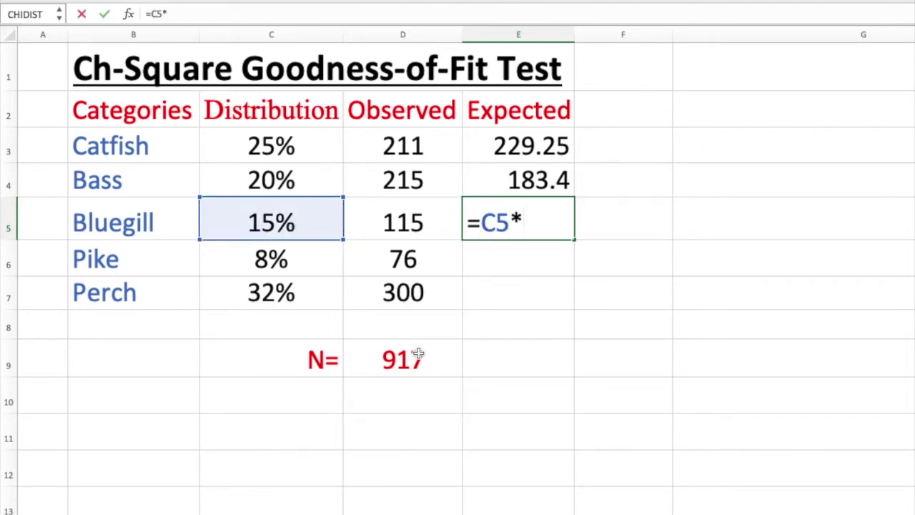
{"action": "left_click", "coordinate": [419, 355]}
{"action": "key", "text": "Return"}
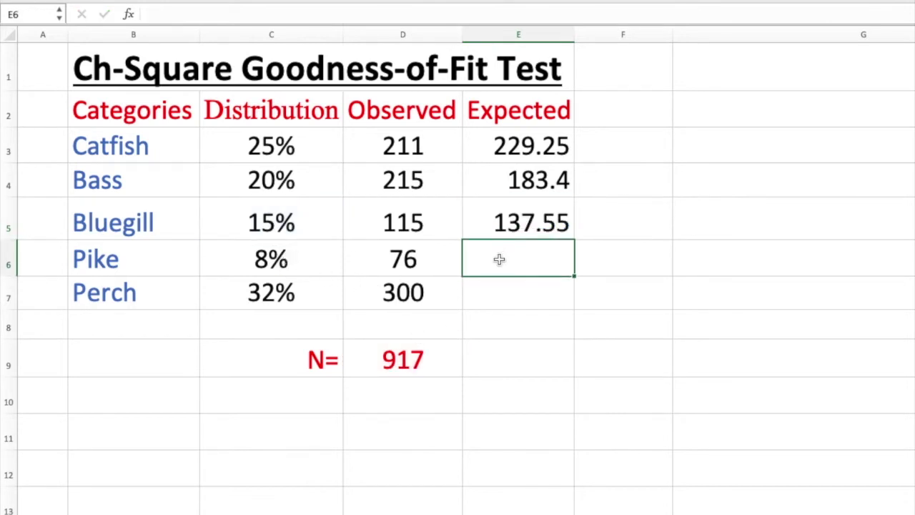
- Enter Pike and Perch expected counts as =C6*D9 and =C7*D9, giving 73.36 and 293.44
{"action": "type", "text": "="}
{"action": "left_click", "coordinate": [293, 257]}
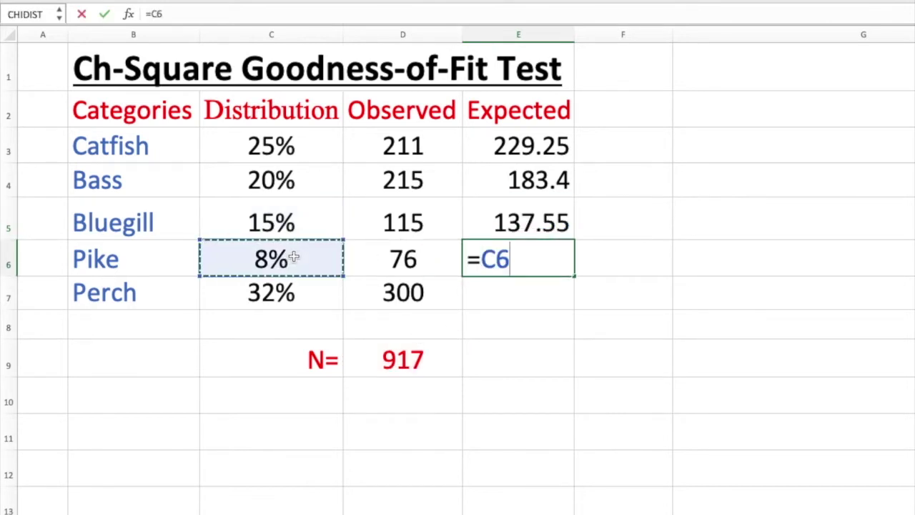
{"action": "type", "text": "*"}
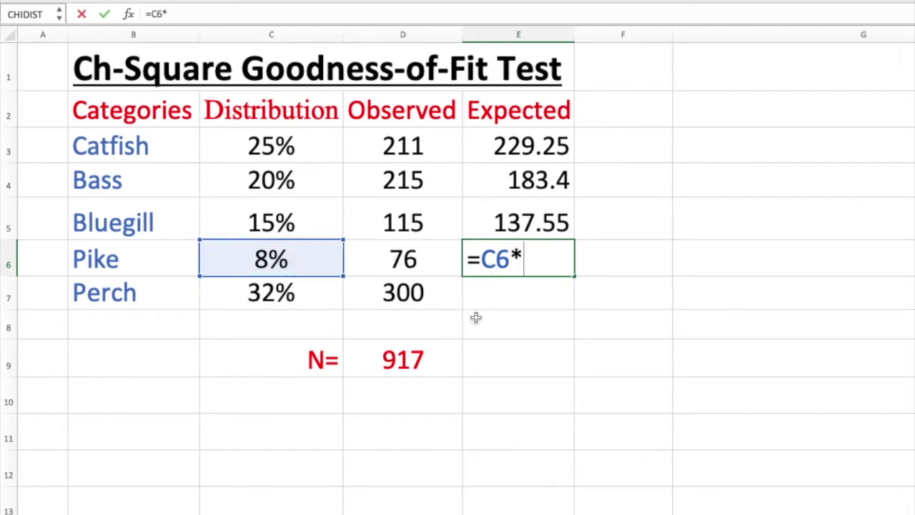
{"action": "left_click", "coordinate": [416, 364]}
{"action": "key", "text": "Return"}
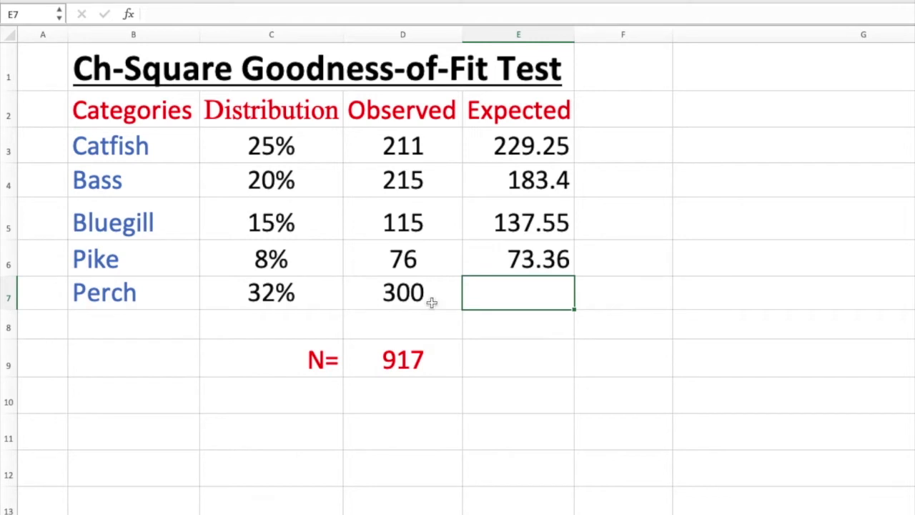
{"action": "type", "text": "="}
{"action": "left_click", "coordinate": [290, 296]}
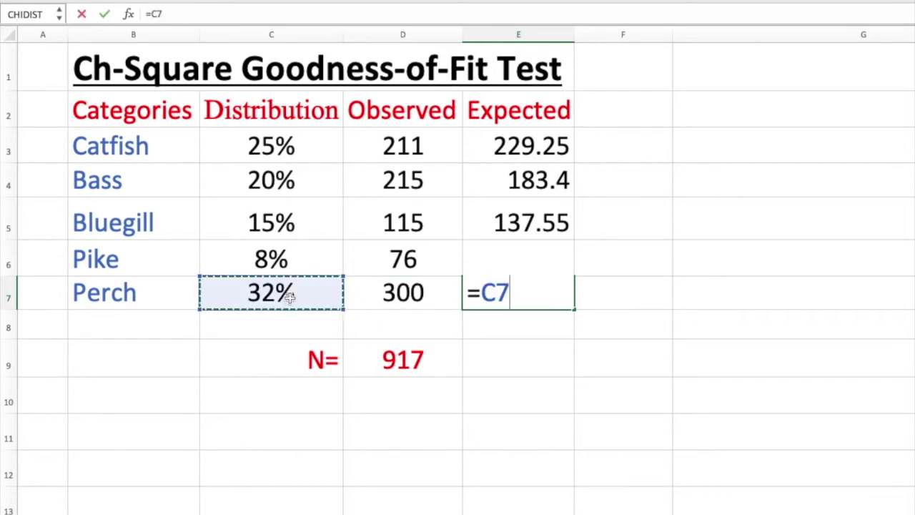
{"action": "type", "text": "*"}
{"action": "left_click", "coordinate": [427, 360]}
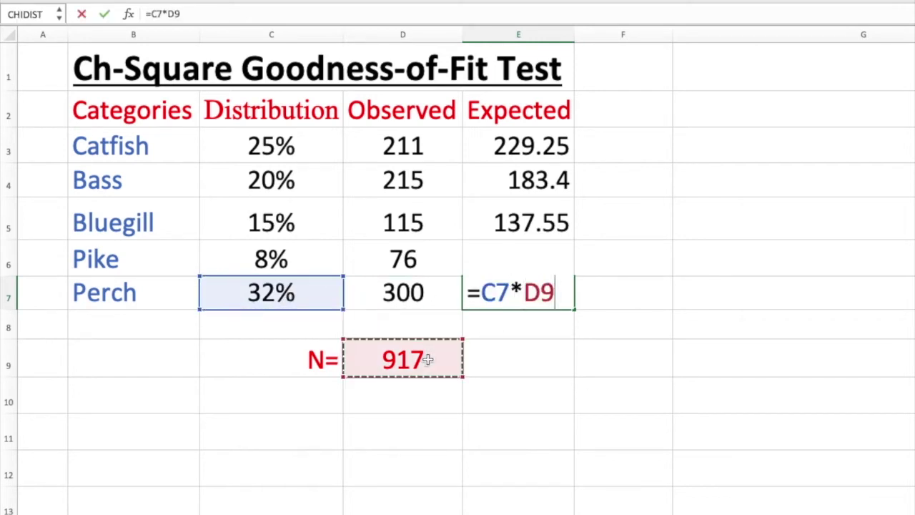
{"action": "key", "text": "Return"}
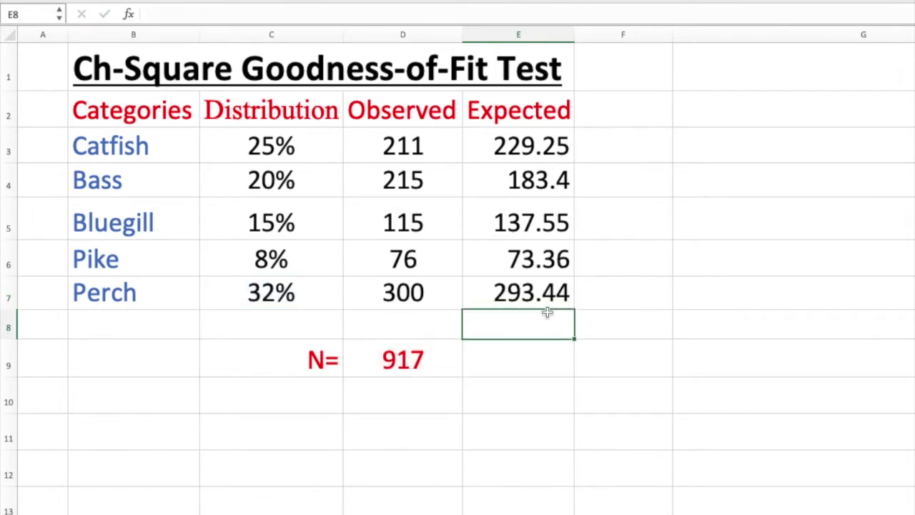
{"action": "double_click", "coordinate": [536, 181]}
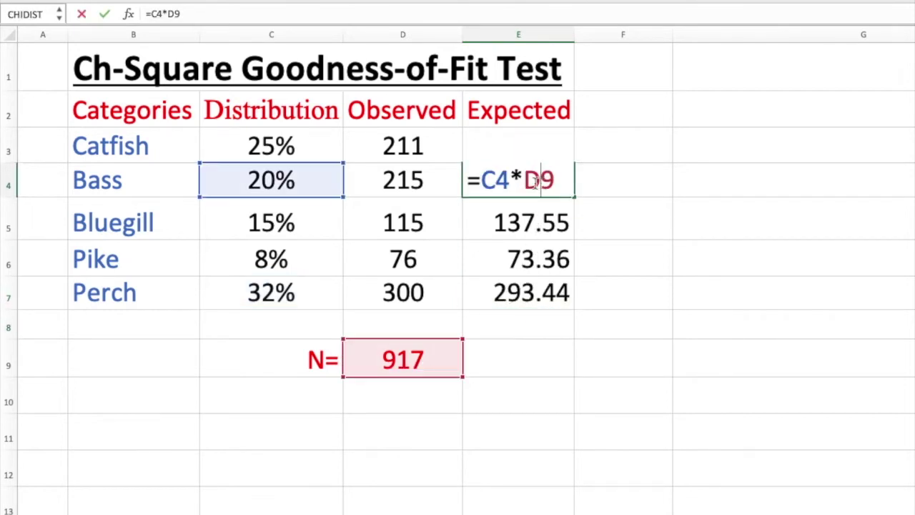
{"action": "double_click", "coordinate": [527, 228]}
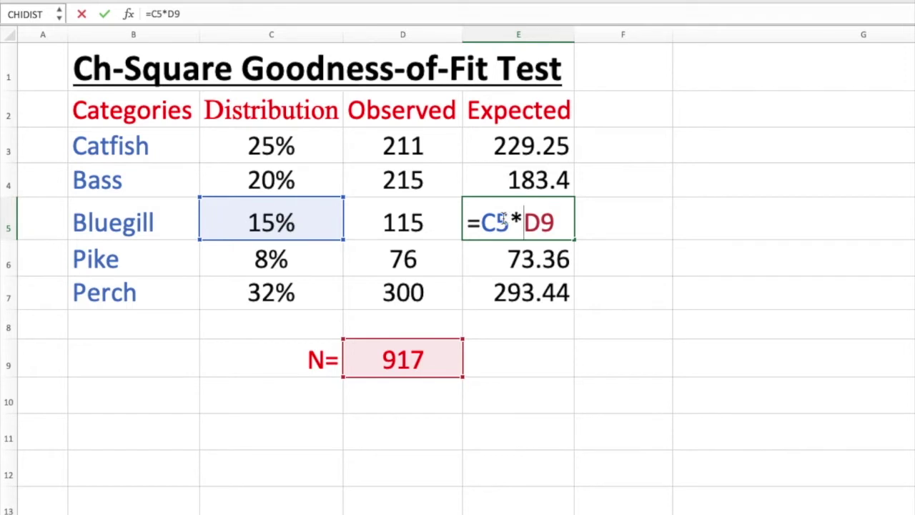
{"action": "left_click", "coordinate": [620, 364]}
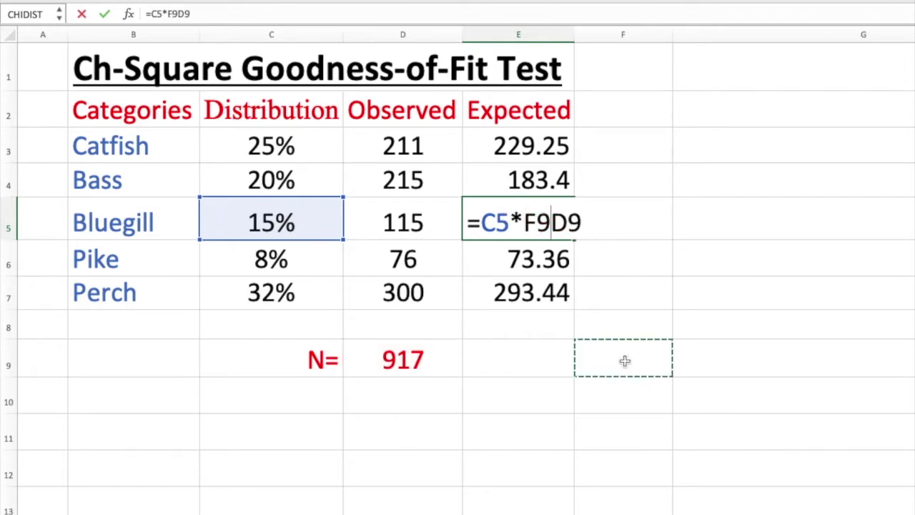
{"action": "left_click", "coordinate": [582, 225]}
{"action": "key", "text": "BackSpace"}
{"action": "key", "text": "BackSpace"}
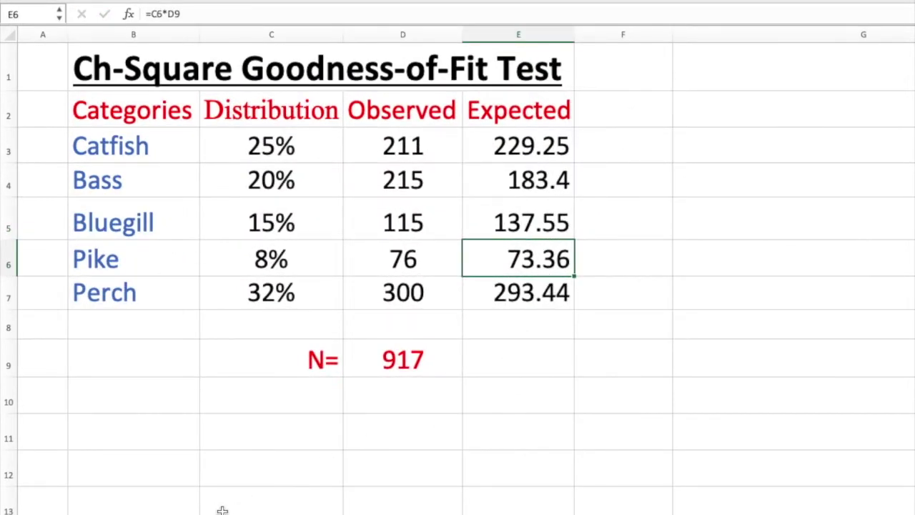
- Label B11 'P-value=' and select C11 for its formula
{"action": "left_click", "coordinate": [171, 428]}
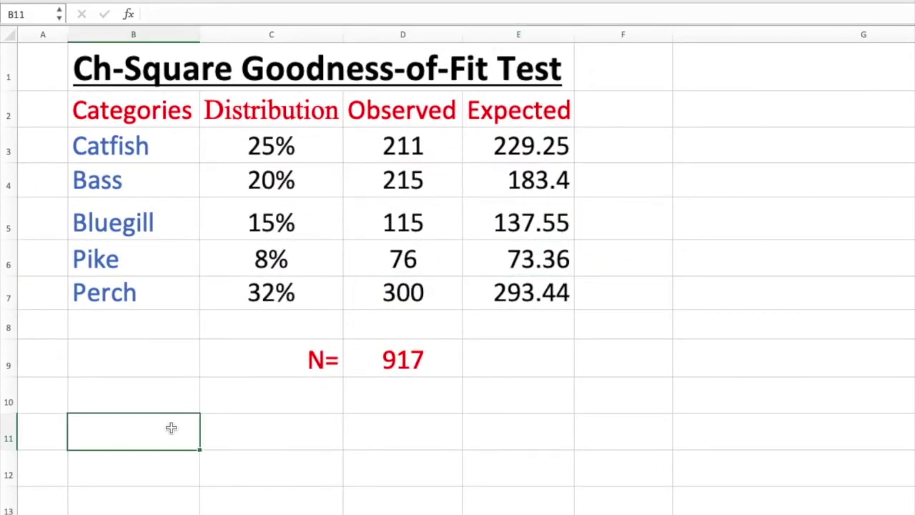
{"action": "type", "text": "P-value"}
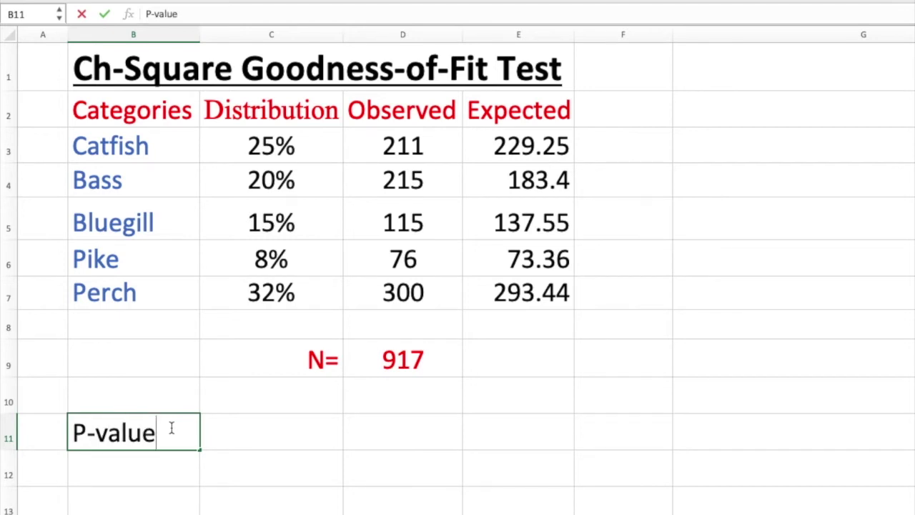
{"action": "type", "text": "+"}
{"action": "type", "text": "="}
{"action": "left_click", "coordinate": [230, 435]}
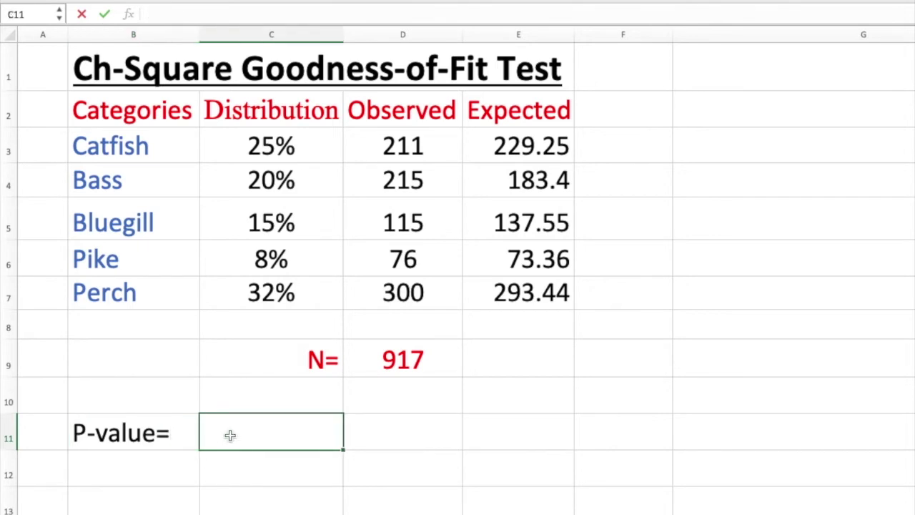
- Enter =CHISQ.TEST(D3:D7,E3:E7) in C11, returning the P-value 0.0284696
{"action": "type", "text": "=c"}
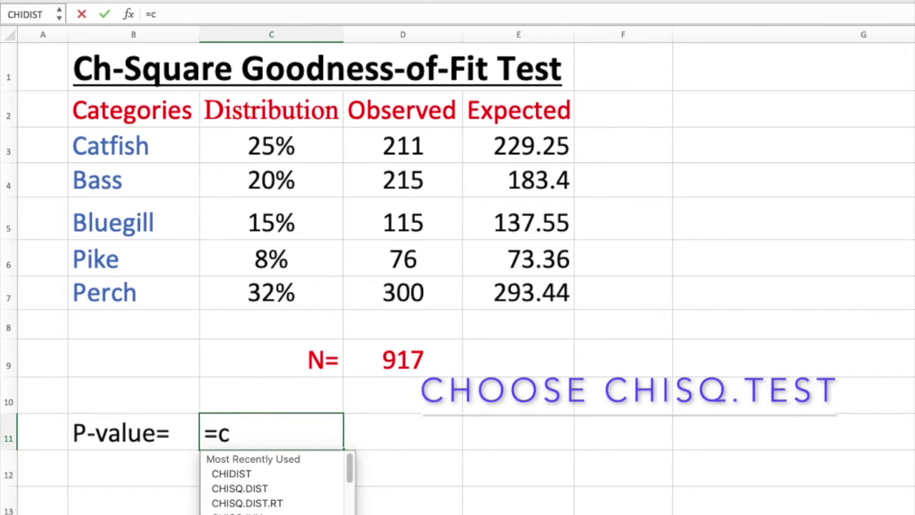
{"action": "key", "text": "Tab"}
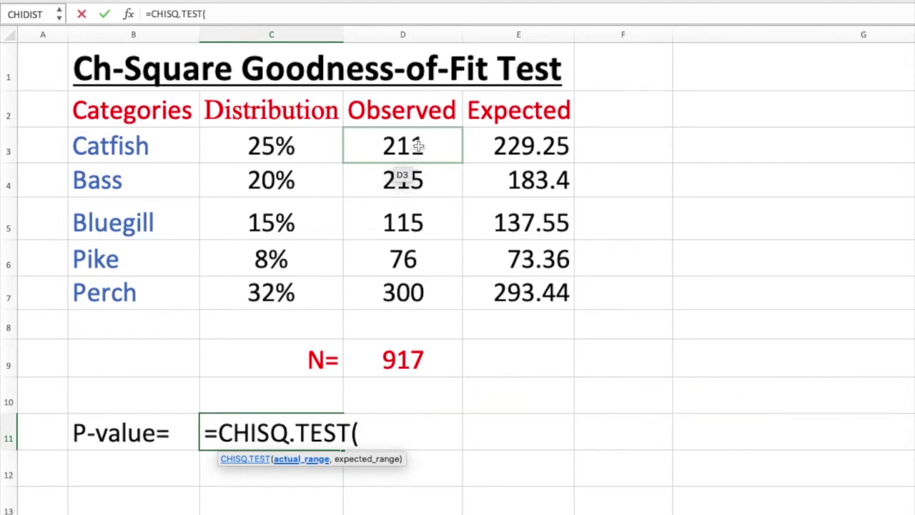
{"action": "left_click_drag", "start_coordinate": [423, 143], "coordinate": [414, 296]}
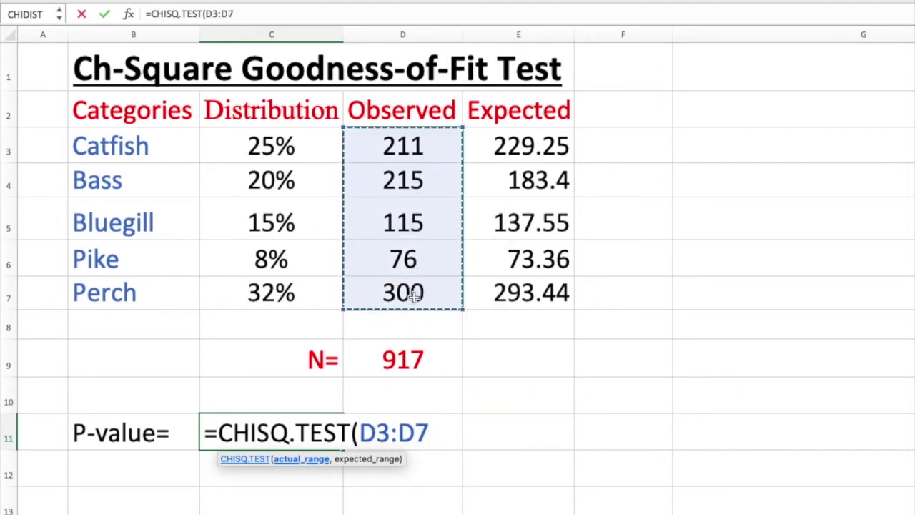
{"action": "type", "text": ","}
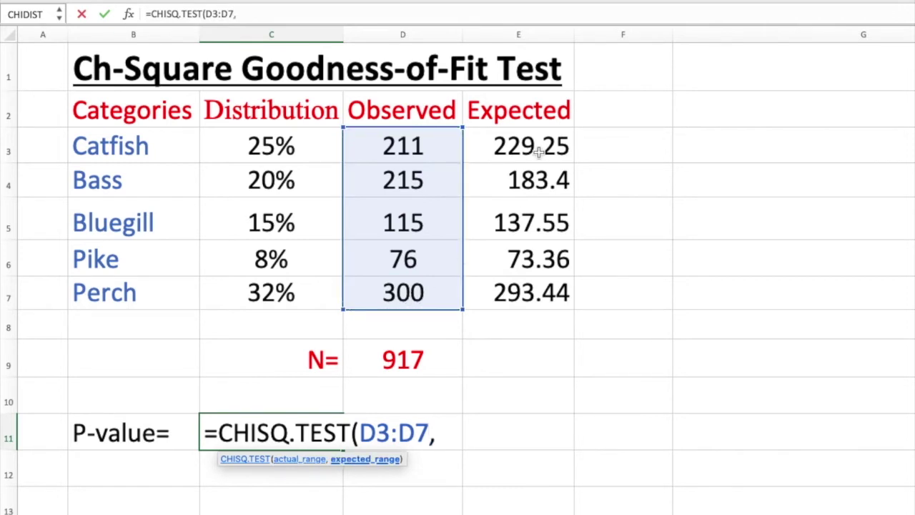
{"action": "left_click_drag", "start_coordinate": [540, 152], "coordinate": [536, 286]}
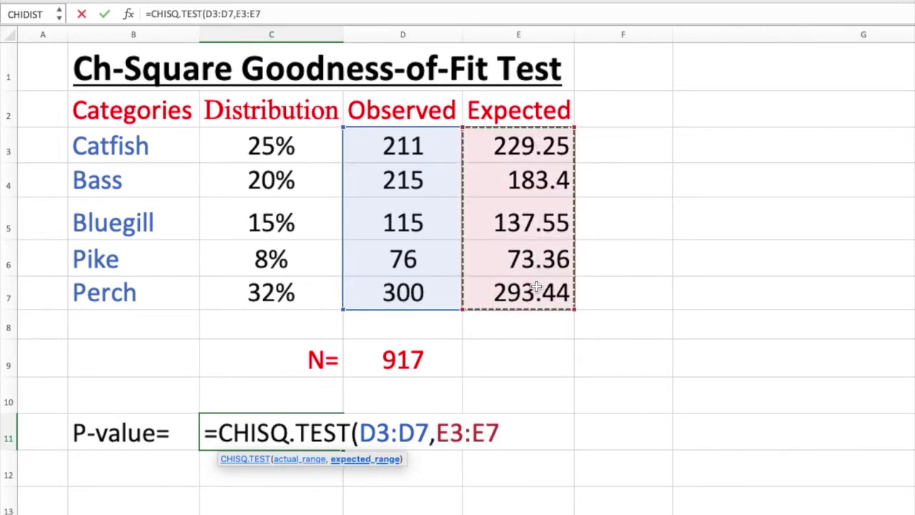
{"action": "key", "text": "Return"}
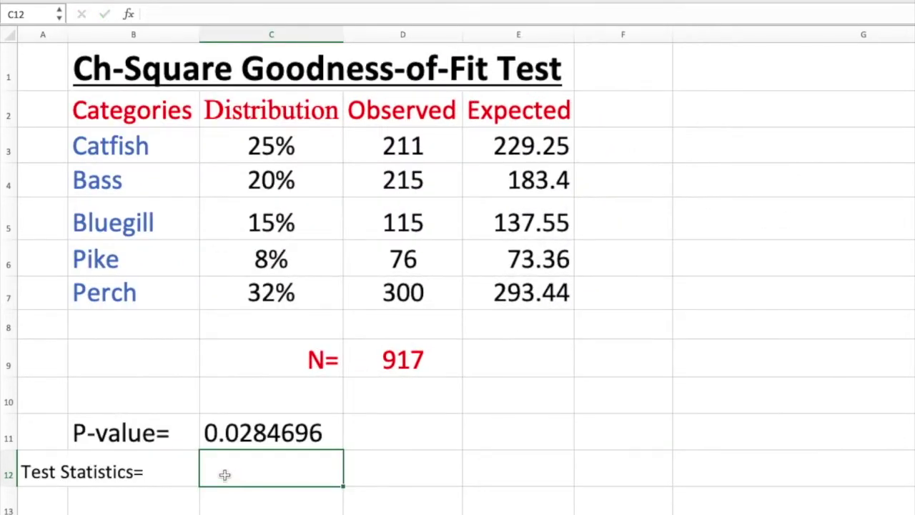
- Enter =CHISQ.INV.RT(C11,4) in C12, giving the test statistic 10.83606
{"action": "double_click", "coordinate": [226, 476]}
{"action": "type", "text": "=c"}
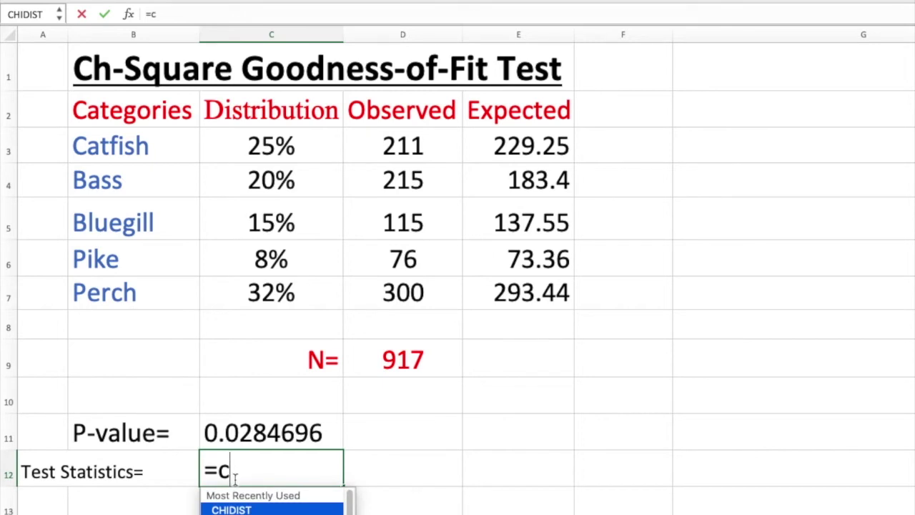
{"action": "left_click", "coordinate": [245, 429]}
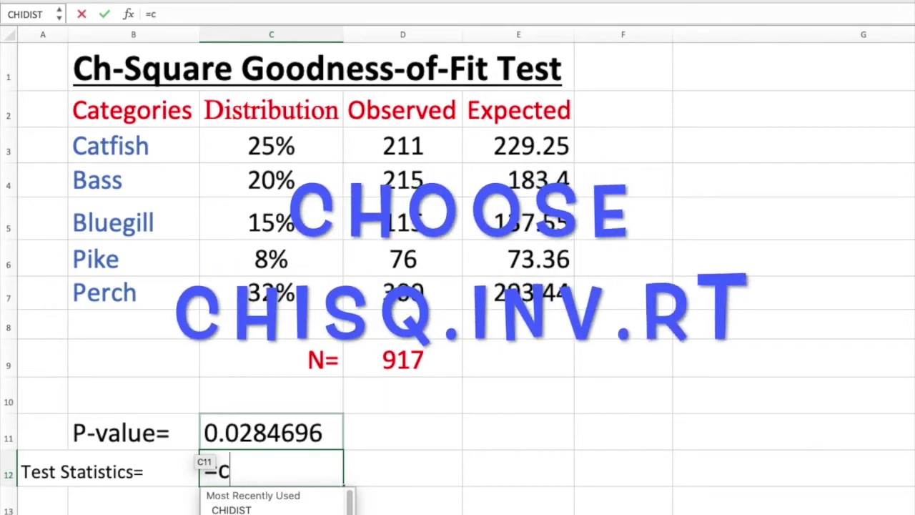
{"action": "double_click", "coordinate": [297, 504]}
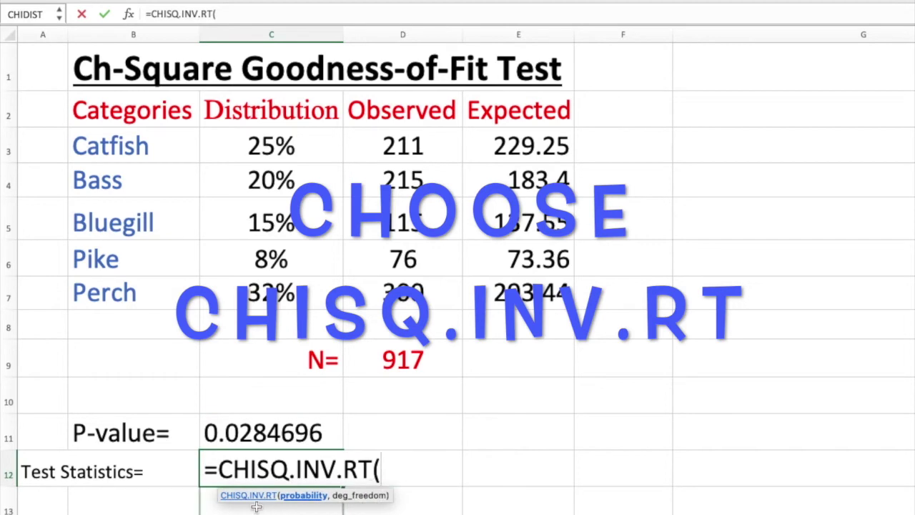
{"action": "left_click", "coordinate": [220, 432]}
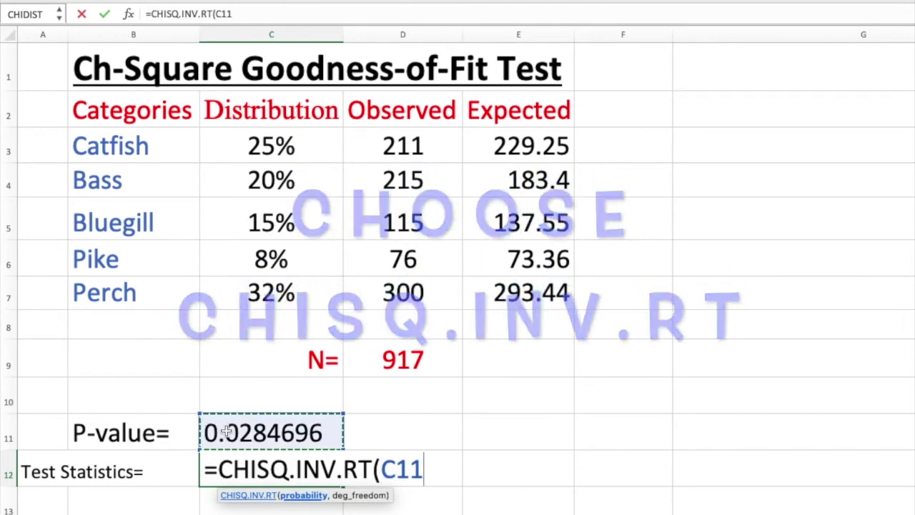
{"action": "type", "text": ","}
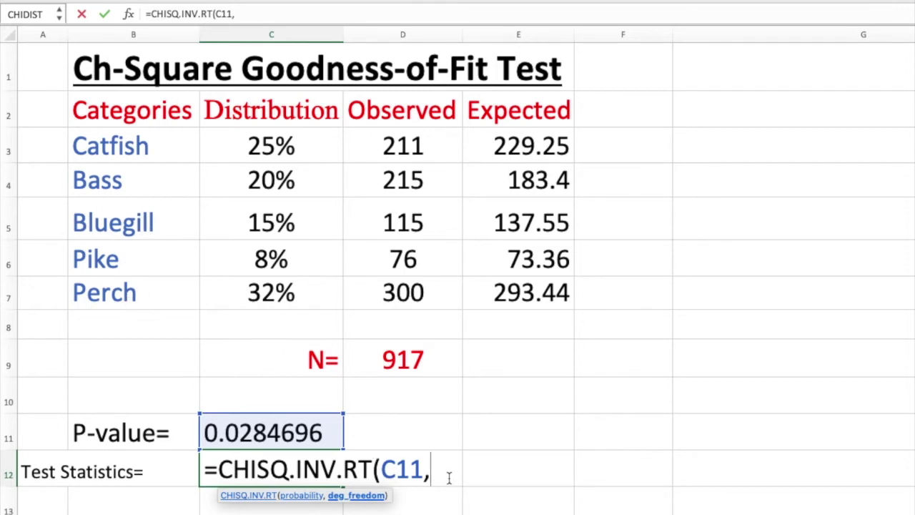
{"action": "type", "text": "4"}
{"action": "key", "text": "Return"}
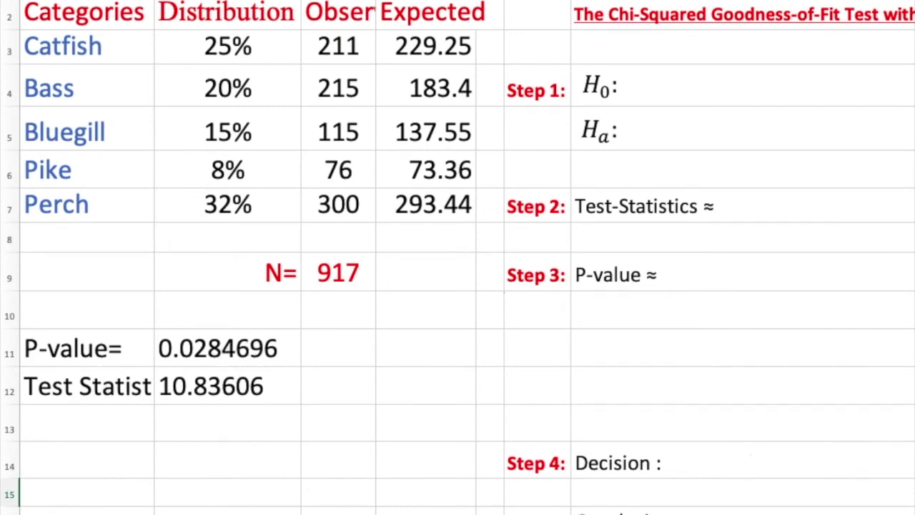
- Scroll right to the Step 1–5 hypothesis test outline with P-value and Critical Value sides
{"action": "scroll", "coordinate": [458, 257], "scroll_direction": "right", "scroll_amount": 3}
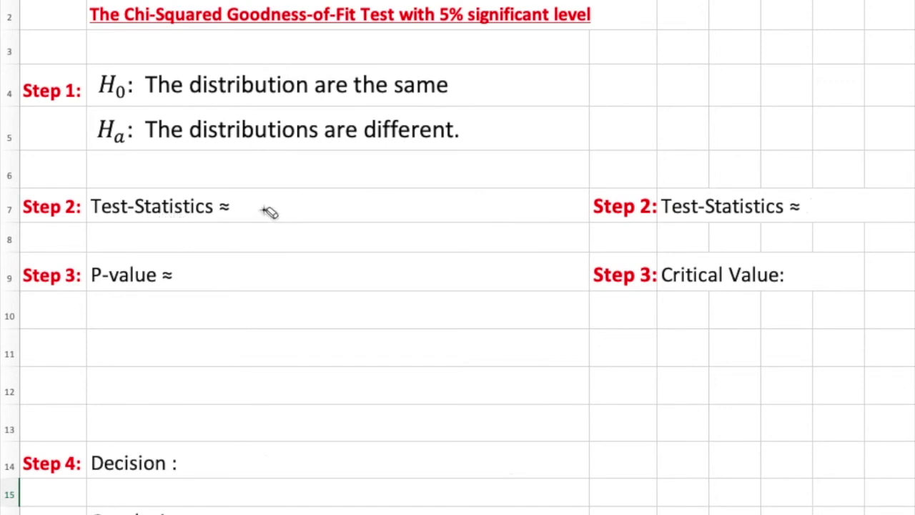
- Reveal test statistic 10.836 in both Step 2 rows and P-value 0.028 in Step 3
{"action": "left_click", "coordinate": [336, 211]}
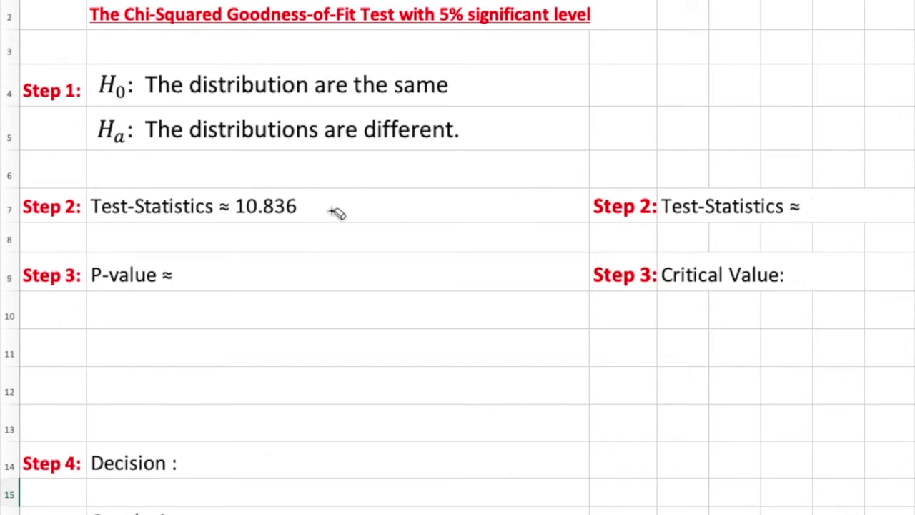
{"action": "left_click", "coordinate": [842, 208]}
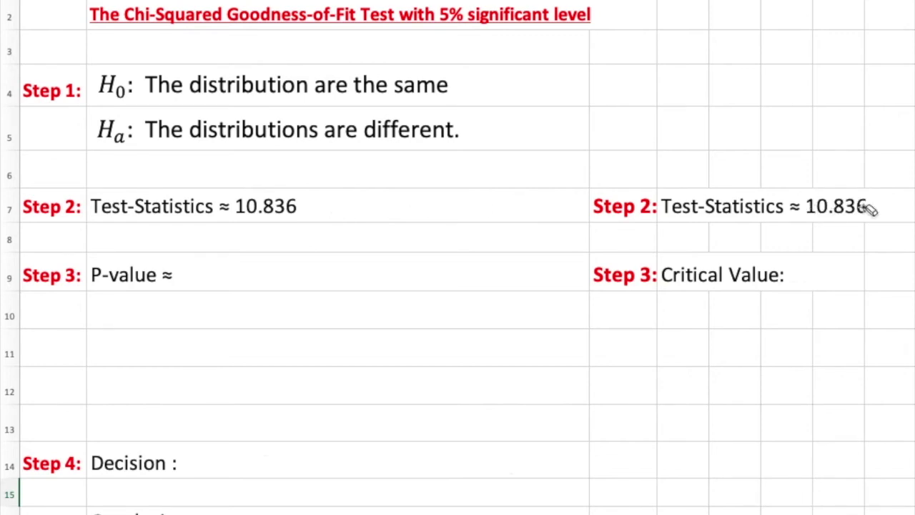
{"action": "left_click", "coordinate": [853, 227]}
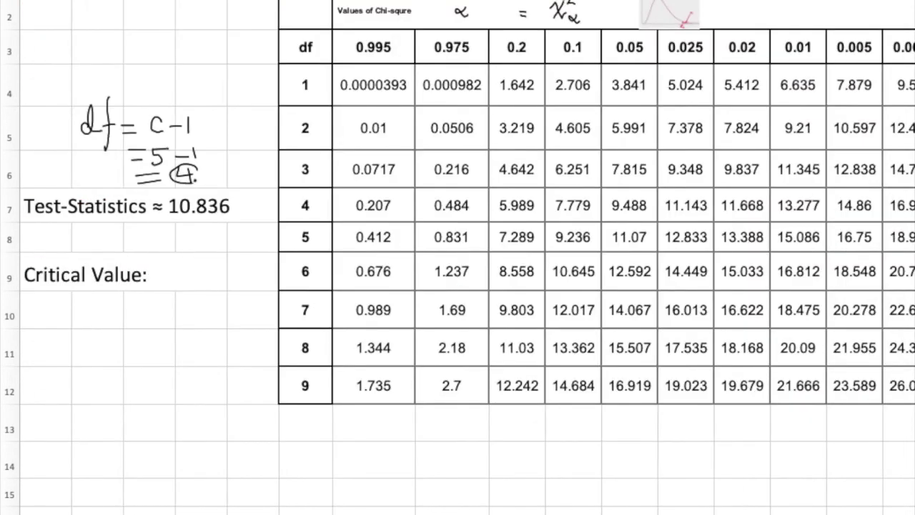
- Draw an ink arrow from df = 4 to the chi-square table's row 4
{"action": "mouse_move", "coordinate": [190, 161]}
{"action": "left_mouse_down"}
{"action": "mouse_move", "coordinate": [195, 183]}
{"action": "mouse_move", "coordinate": [213, 178]}
{"action": "mouse_move", "coordinate": [286, 198]}
{"action": "mouse_move", "coordinate": [279, 203]}
{"action": "left_mouse_up"}
{"action": "left_click", "coordinate": [286, 213]}
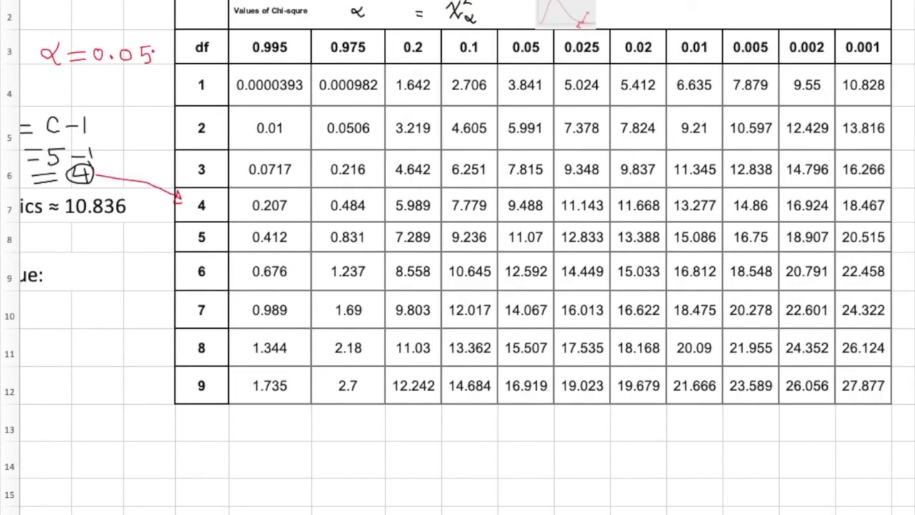
- Draw red lines along the 0.05 column and df 4 row, meeting at critical value 9.488
{"action": "mouse_move", "coordinate": [157, 57]}
{"action": "left_mouse_down"}
{"action": "mouse_move", "coordinate": [557, 45]}
{"action": "mouse_move", "coordinate": [500, 60]}
{"action": "mouse_move", "coordinate": [490, 51]}
{"action": "left_mouse_up"}
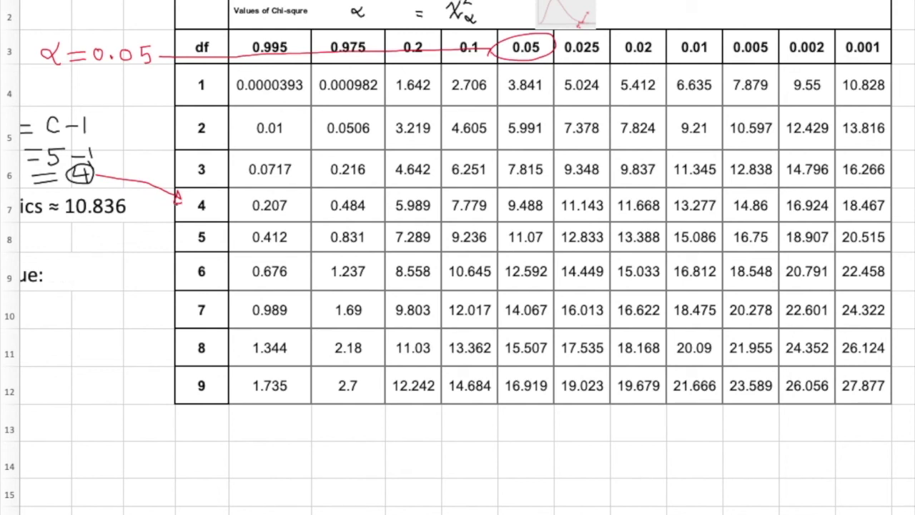
{"action": "left_click_drag", "start_coordinate": [187, 205], "coordinate": [507, 206]}
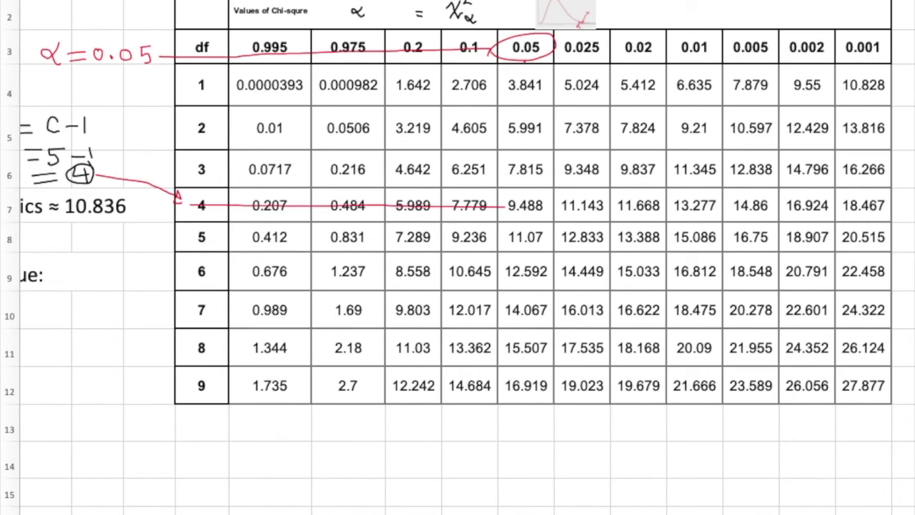
{"action": "mouse_move", "coordinate": [526, 60]}
{"action": "left_mouse_down"}
{"action": "mouse_move", "coordinate": [529, 175]}
{"action": "mouse_move", "coordinate": [504, 209]}
{"action": "mouse_move", "coordinate": [536, 218]}
{"action": "mouse_move", "coordinate": [549, 193]}
{"action": "mouse_move", "coordinate": [527, 188]}
{"action": "left_mouse_up"}
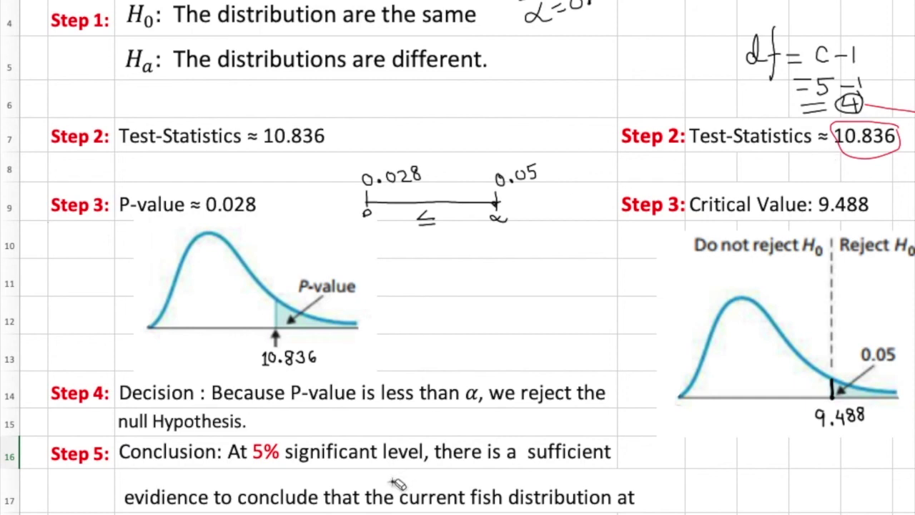
{"action": "scroll", "coordinate": [535, 343], "scroll_direction": "up", "scroll_amount": 1}
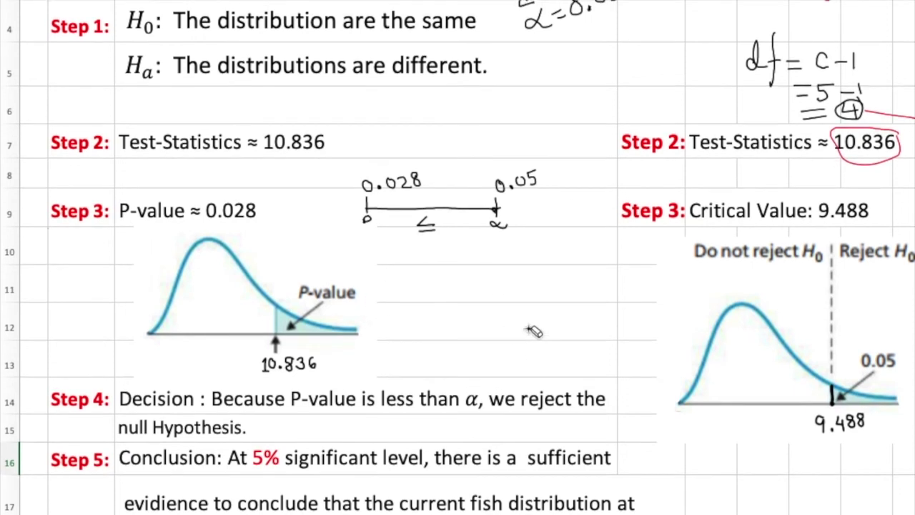